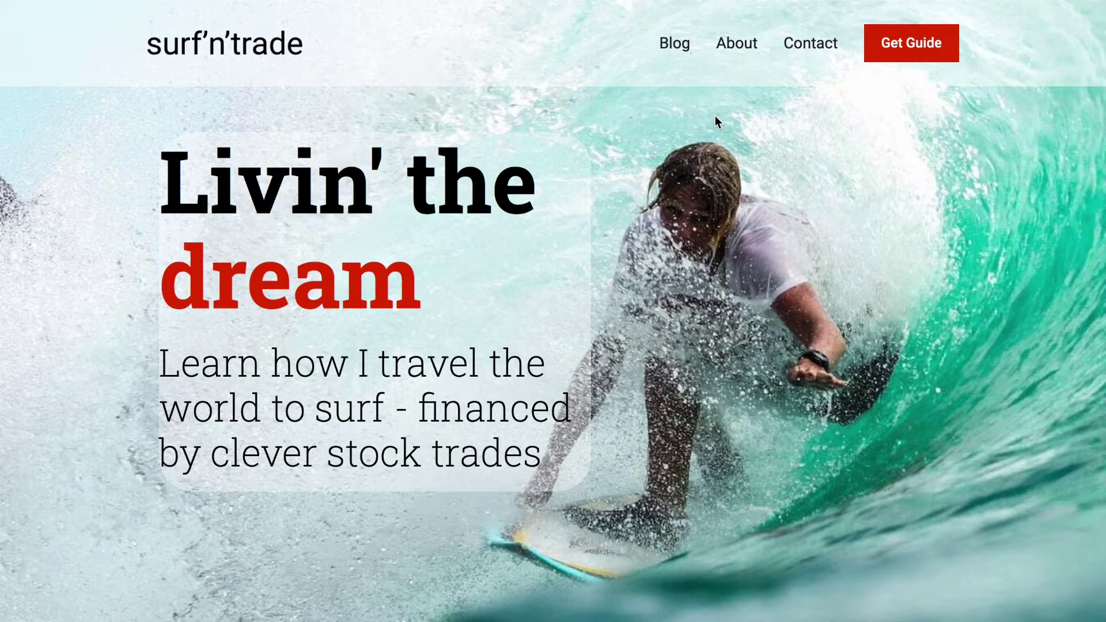
# Scroll the surf'n'trade home page past Discover my story and Trade on my terms to Blog Posts
pyautogui.scroll(-2, 715, 117)
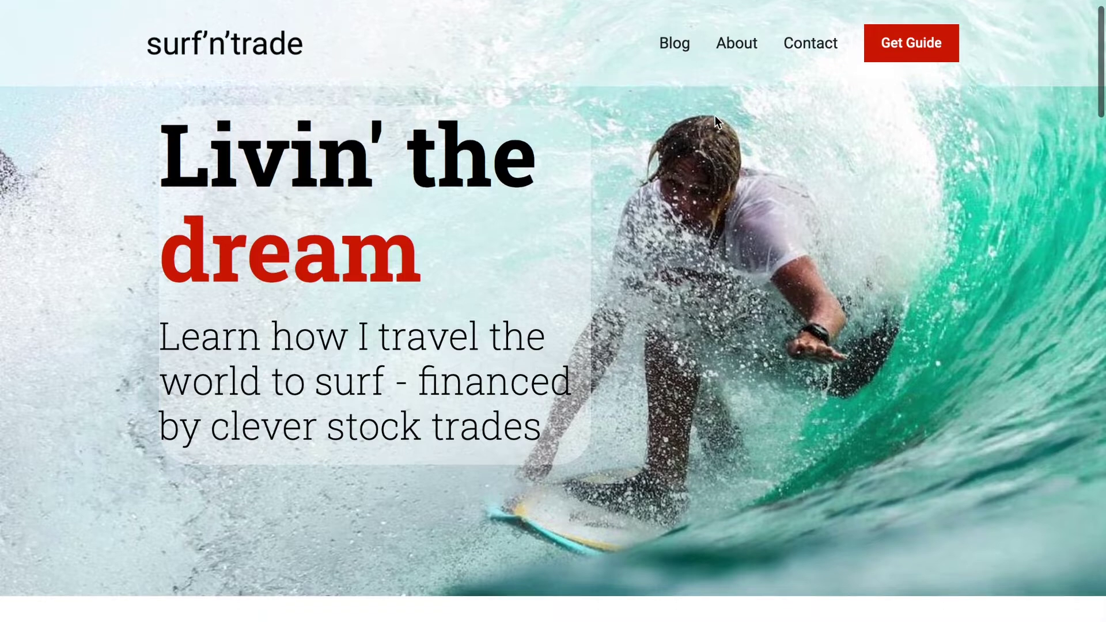
pyautogui.scroll(-3, 716, 118)
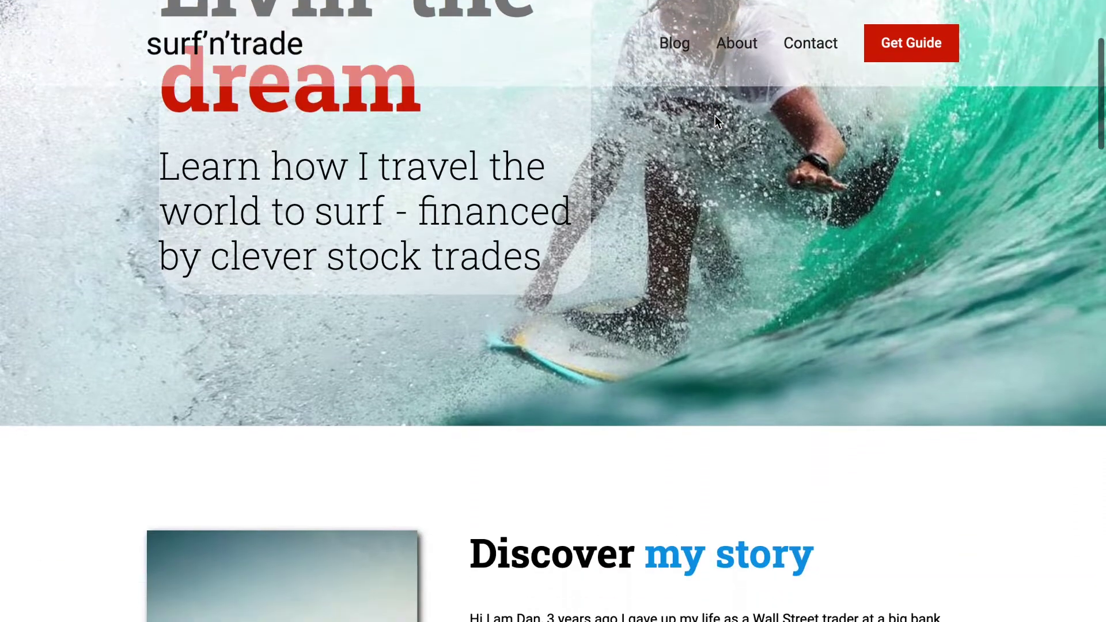
pyautogui.scroll(1, 715, 118)
pyautogui.scroll(3, 714, 119)
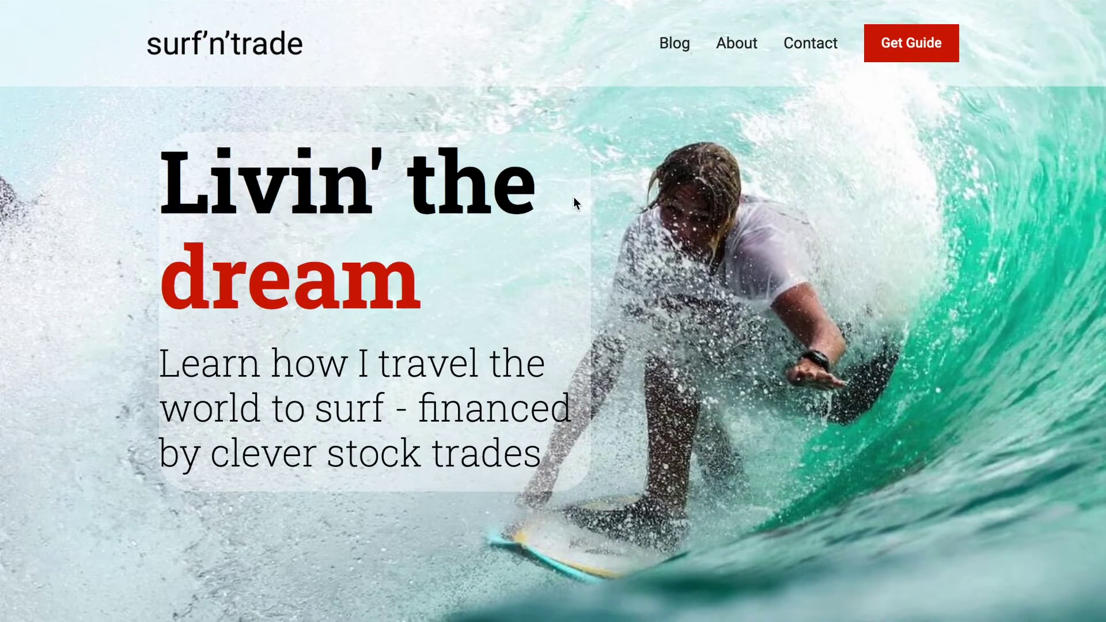
pyautogui.scroll(-6, 297, 306)
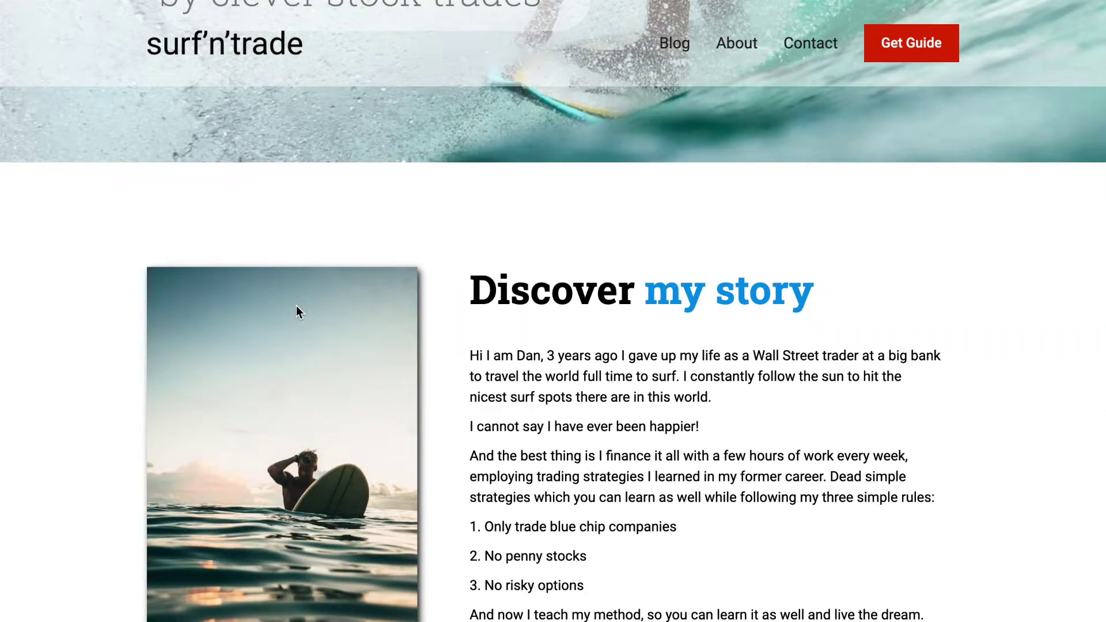
pyautogui.scroll(-5, 296, 312)
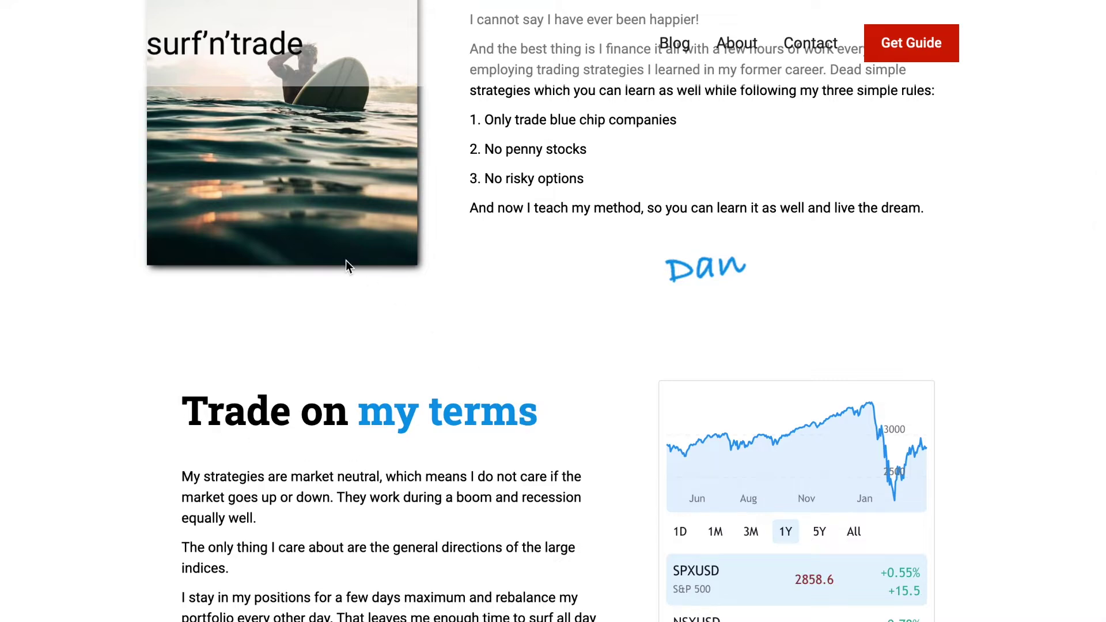
pyautogui.scroll(-3, 462, 340)
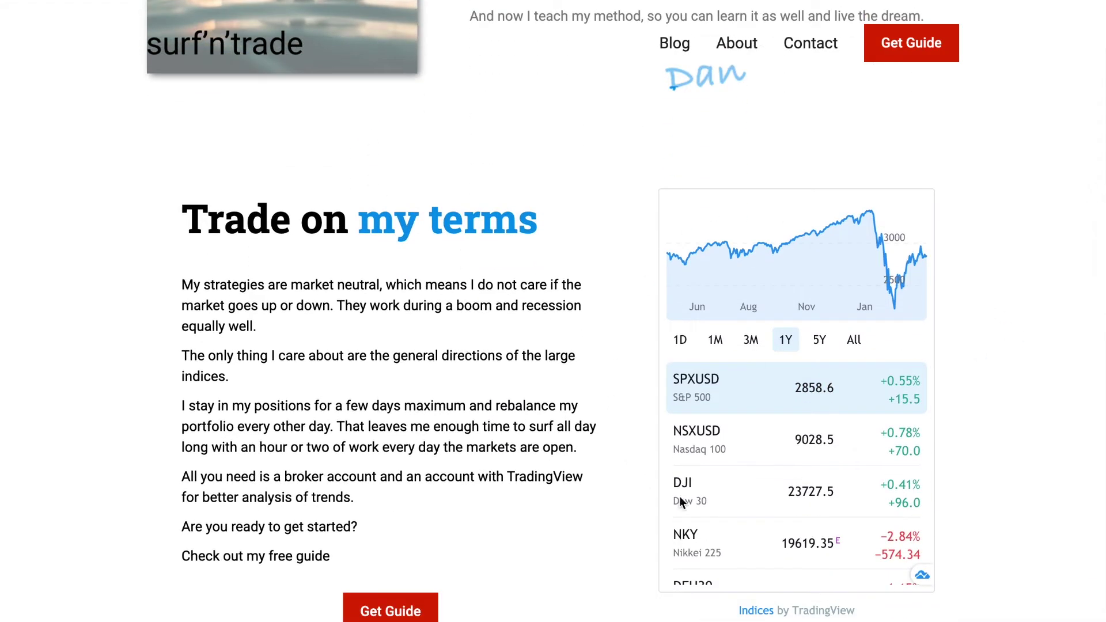
pyautogui.scroll(-8, 769, 340)
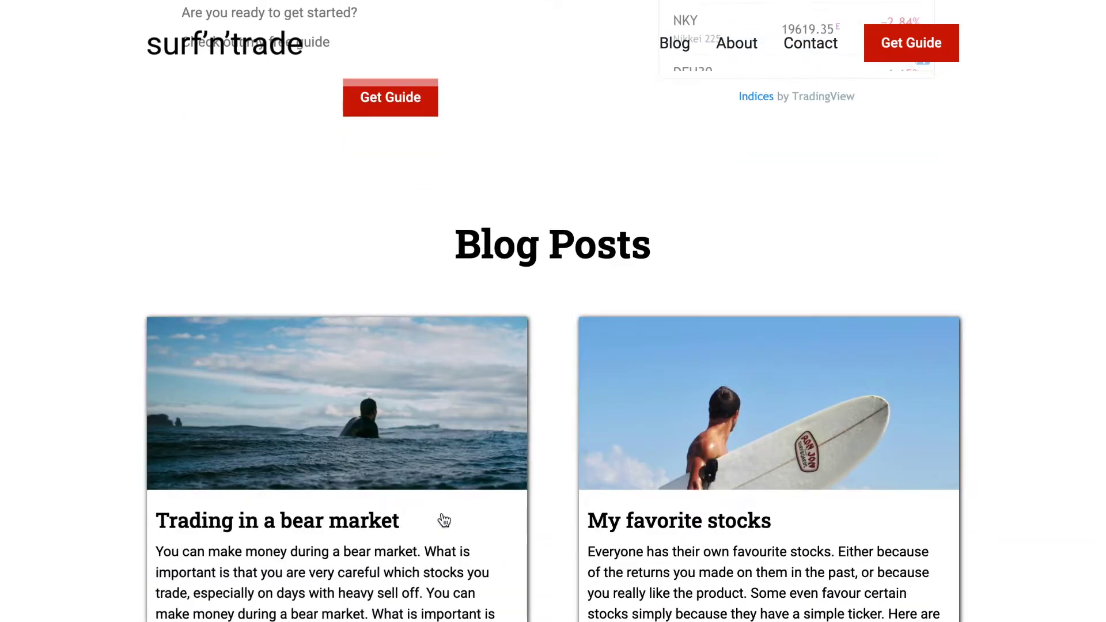
# Open and read through the 'Trading in a bear market' blog post
pyautogui.click(441, 520)
pyautogui.scroll(-3, 441, 520)
pyautogui.scroll(-8, 441, 521)
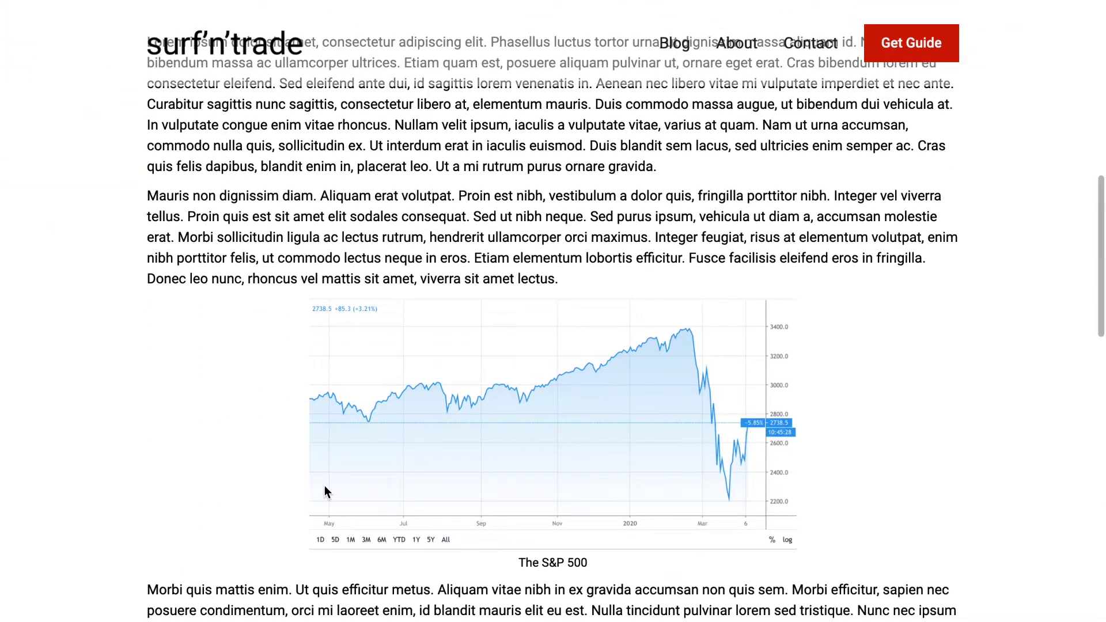
pyautogui.scroll(-3, 324, 486)
# View the About Dan page and scroll through it
pyautogui.click(739, 45)
pyautogui.scroll(-12, 729, 289)
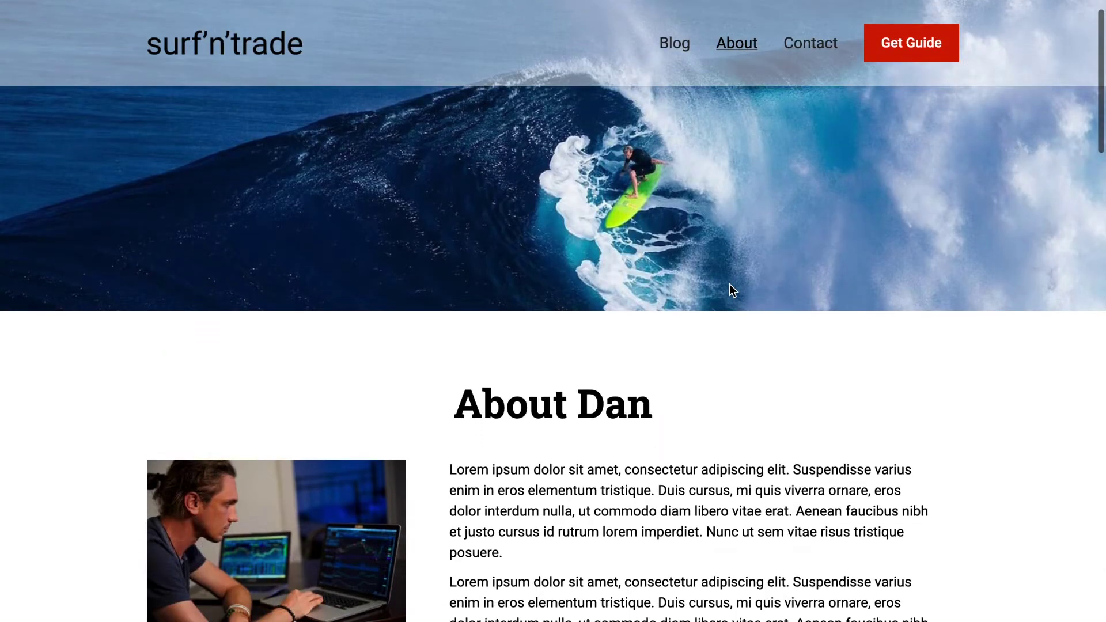
pyautogui.scroll(-5, 769, 262)
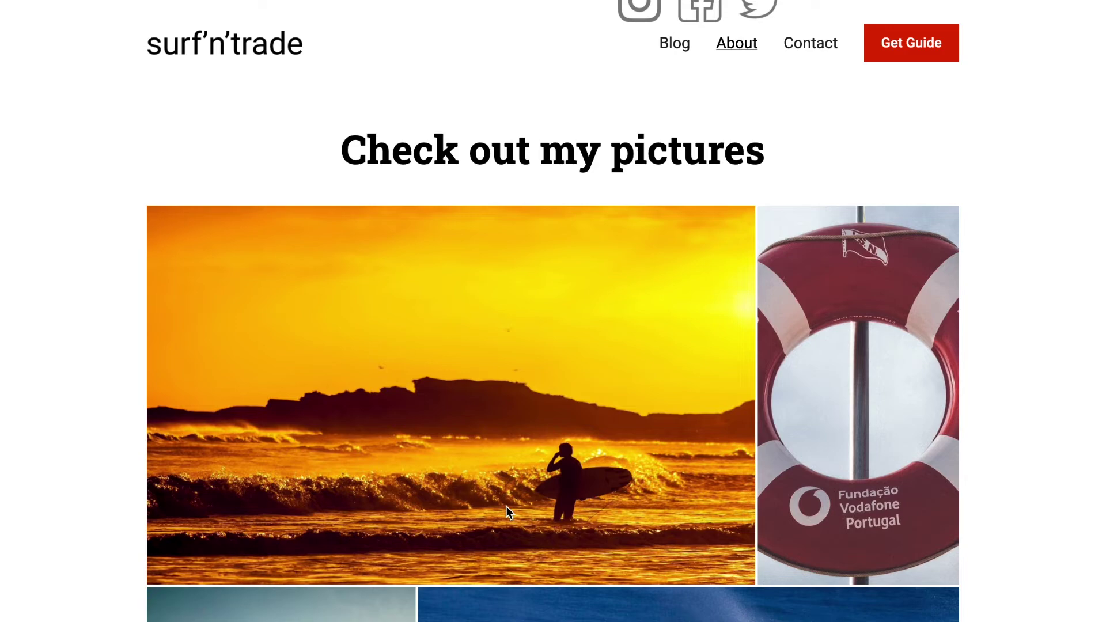
pyautogui.scroll(-8, 506, 507)
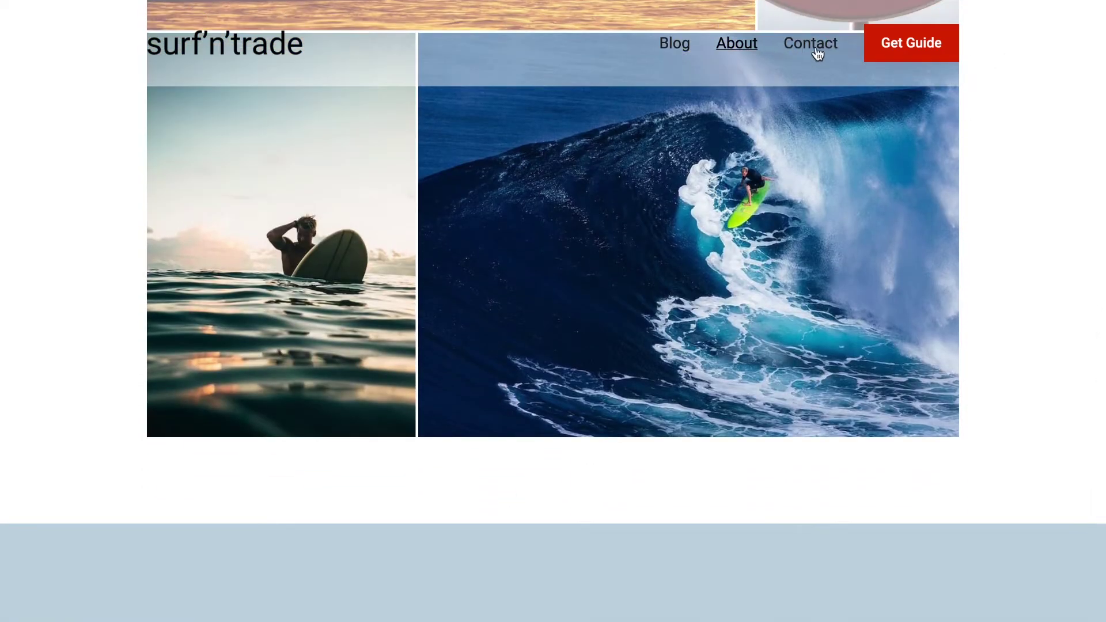
# Look over the Contact page, then the free guide sign-up page
pyautogui.click(812, 46)
pyautogui.scroll(-4, 490, 403)
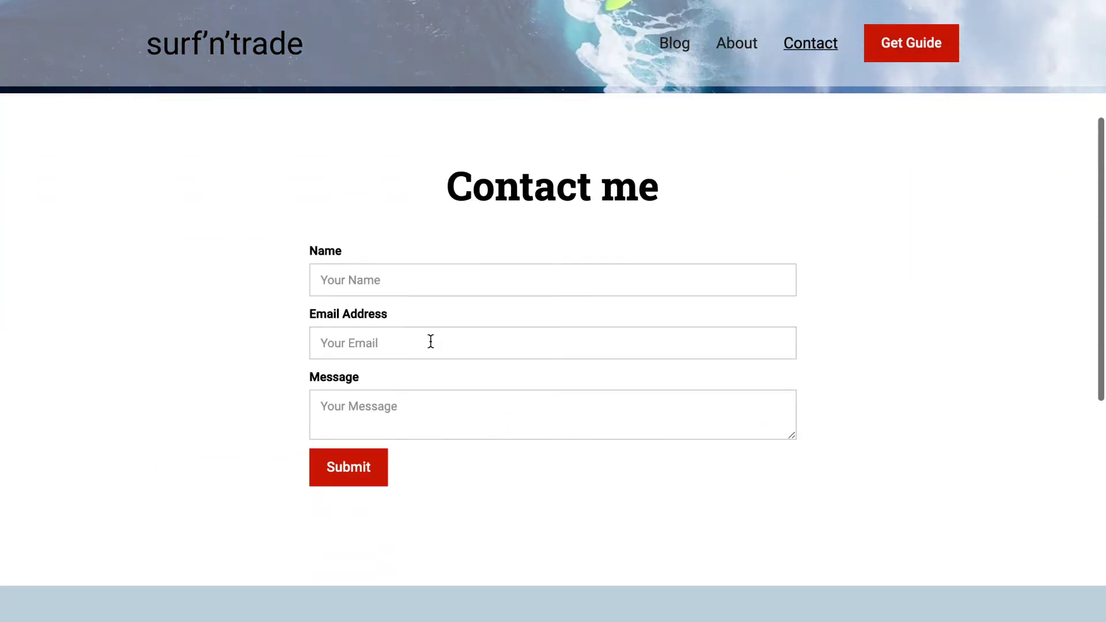
pyautogui.click(929, 49)
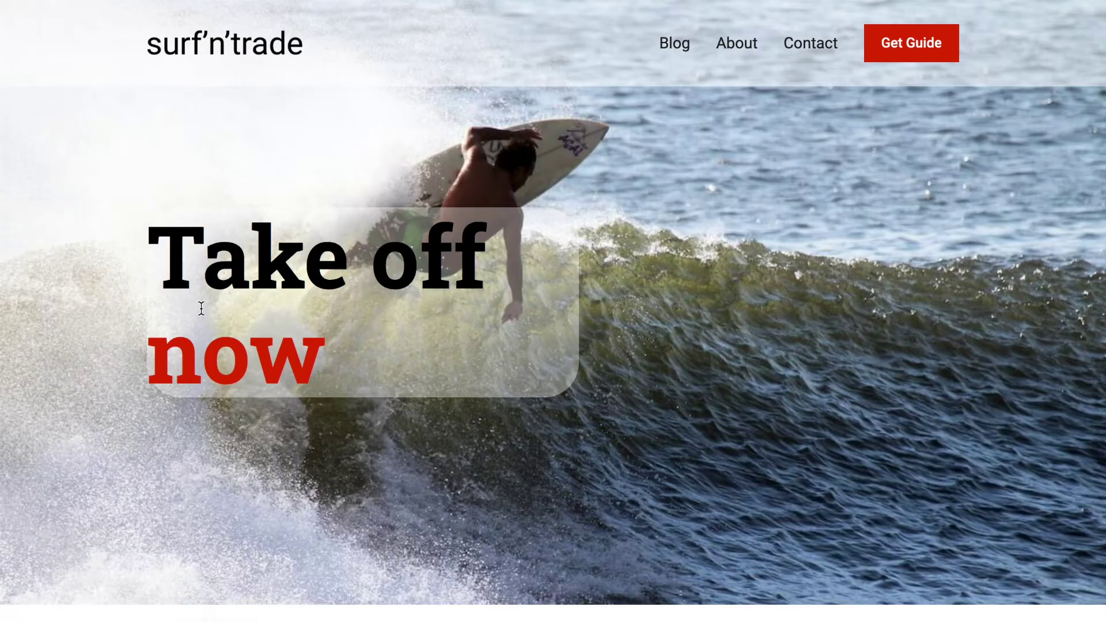
pyautogui.scroll(-6, 294, 420)
pyautogui.scroll(-5, 309, 508)
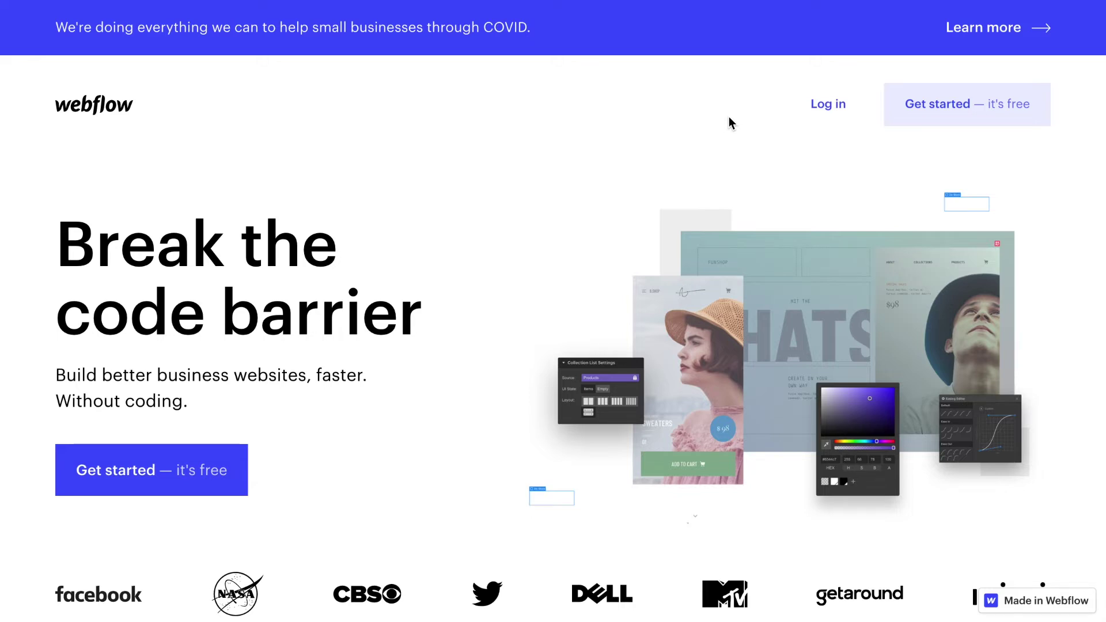
# Scroll through Webflow's Designer, CMS, Ecommerce, Interactions and Launch sections, then back toward the hero
pyautogui.scroll(-5, 730, 122)
pyautogui.scroll(-8, 729, 121)
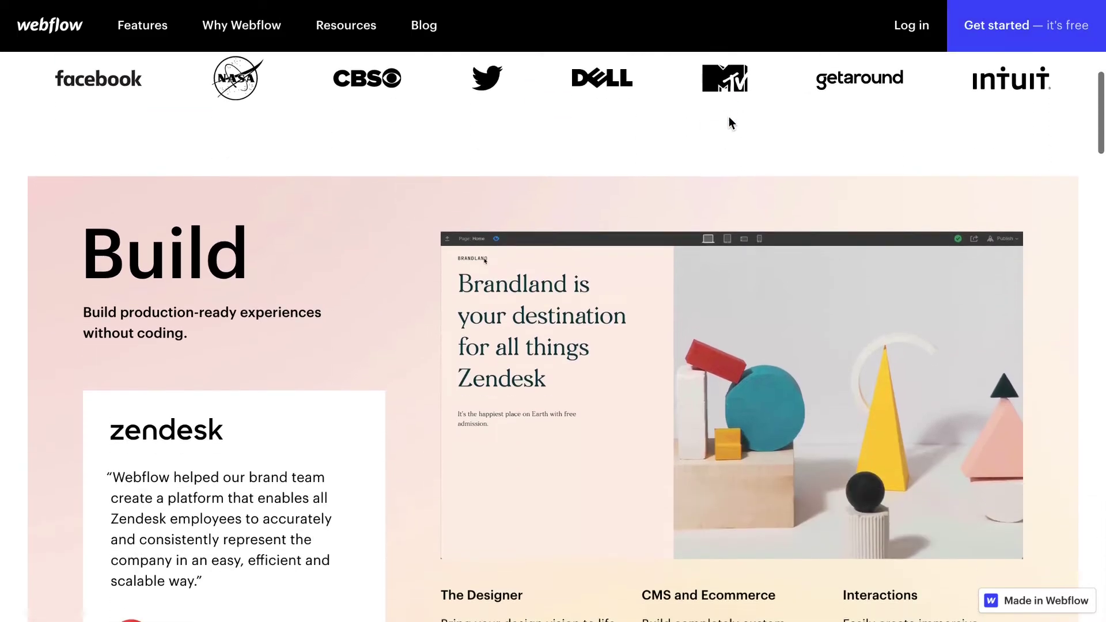
pyautogui.scroll(-7, 729, 122)
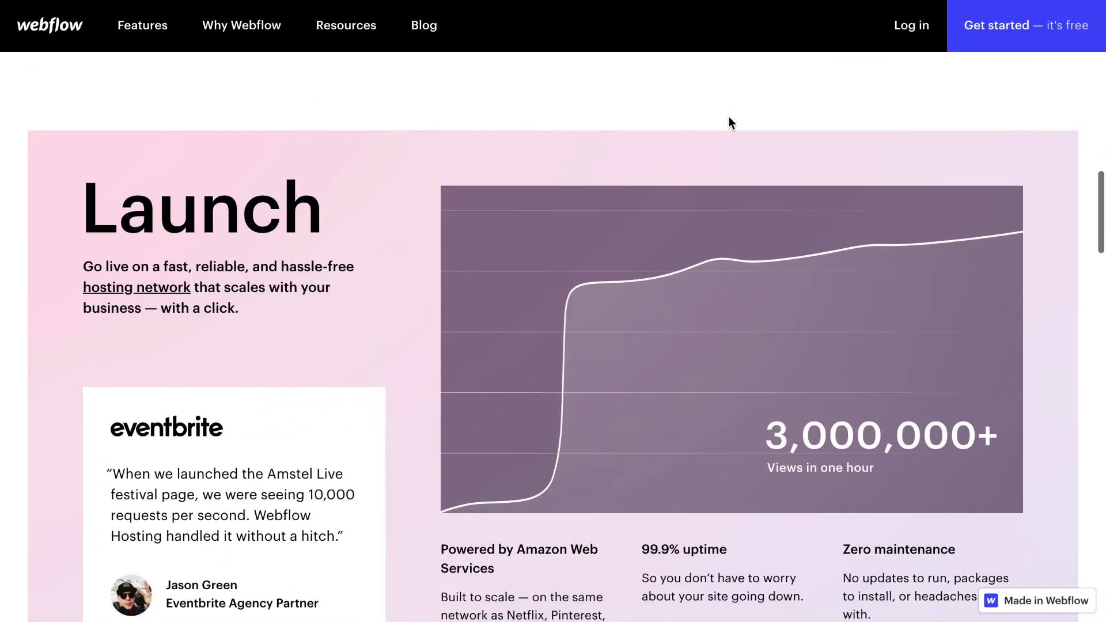
pyautogui.scroll(-6, 729, 119)
pyautogui.scroll(-17, 555, 382)
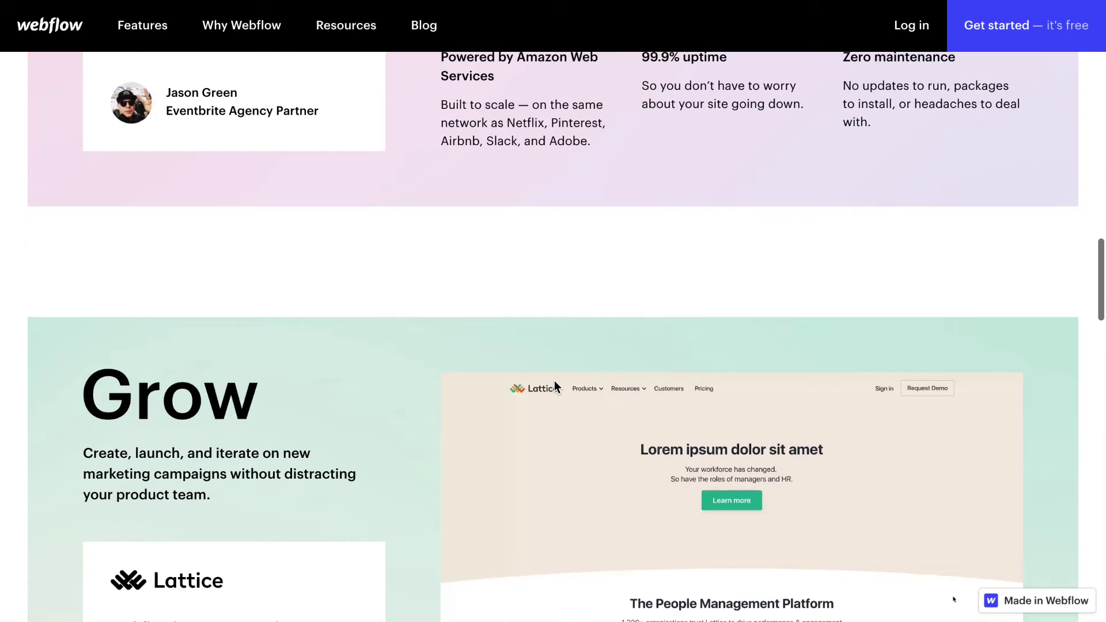
pyautogui.scroll(-10, 555, 382)
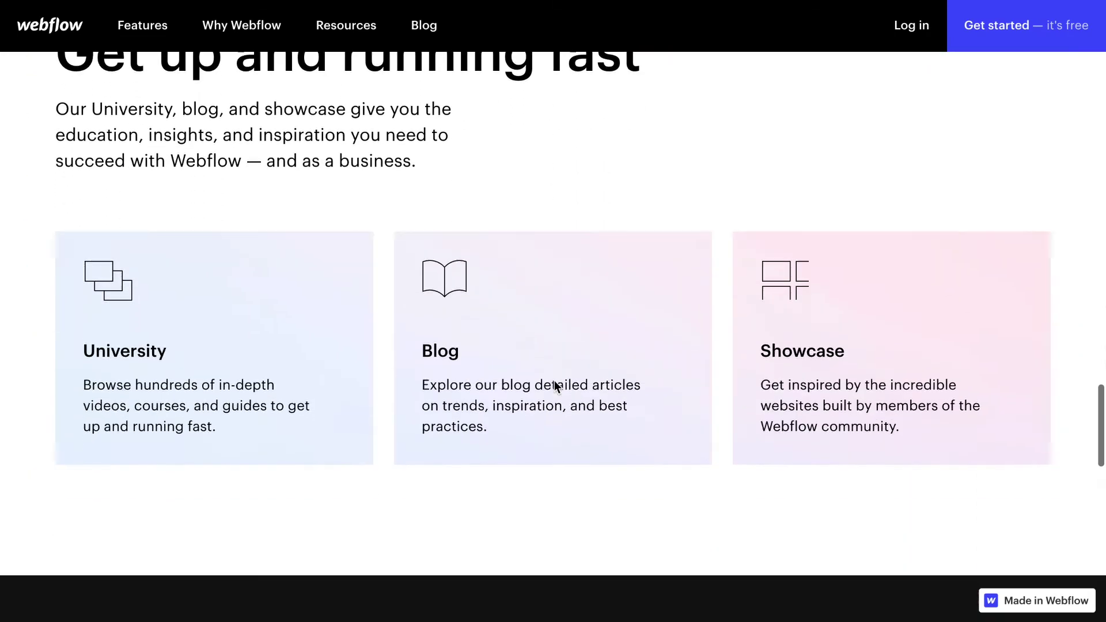
pyautogui.scroll(-1, 555, 381)
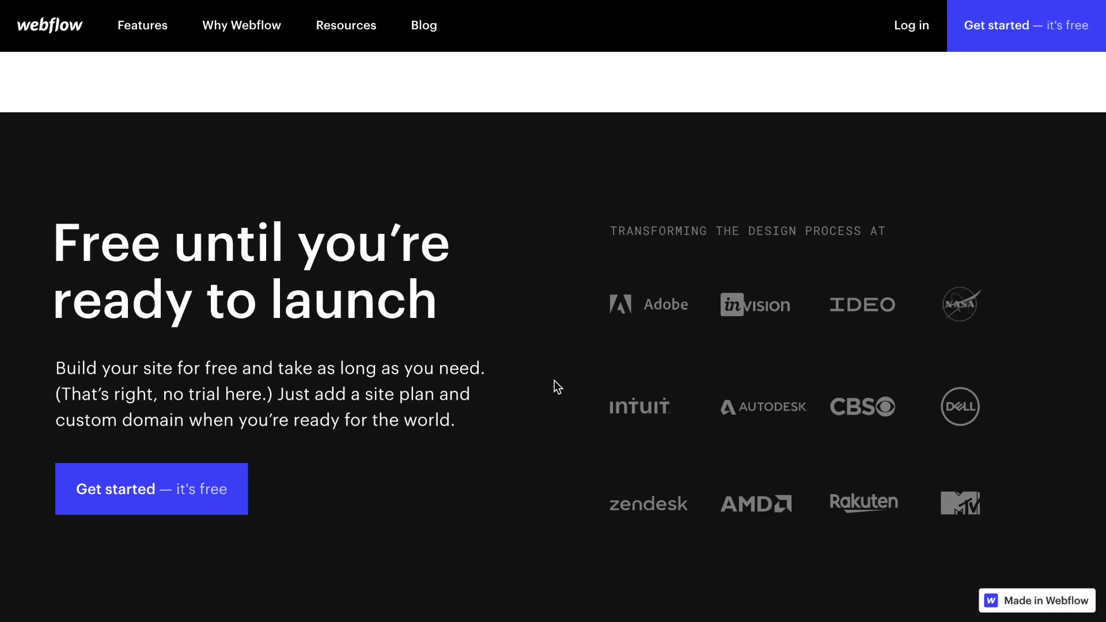
pyautogui.scroll(1, 555, 381)
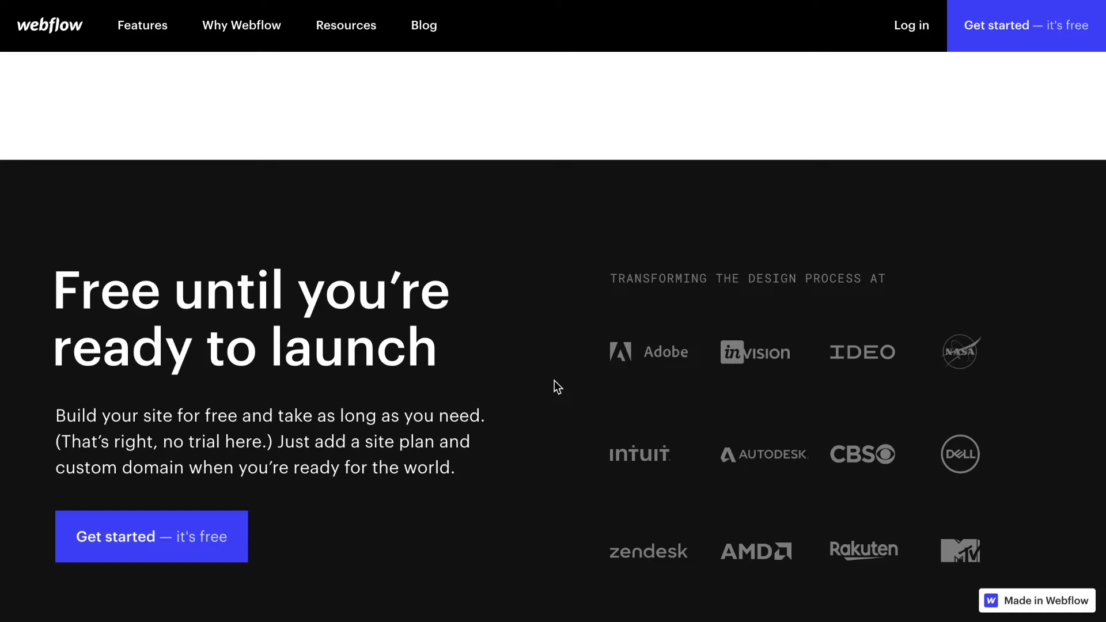
pyautogui.scroll(20, 554, 382)
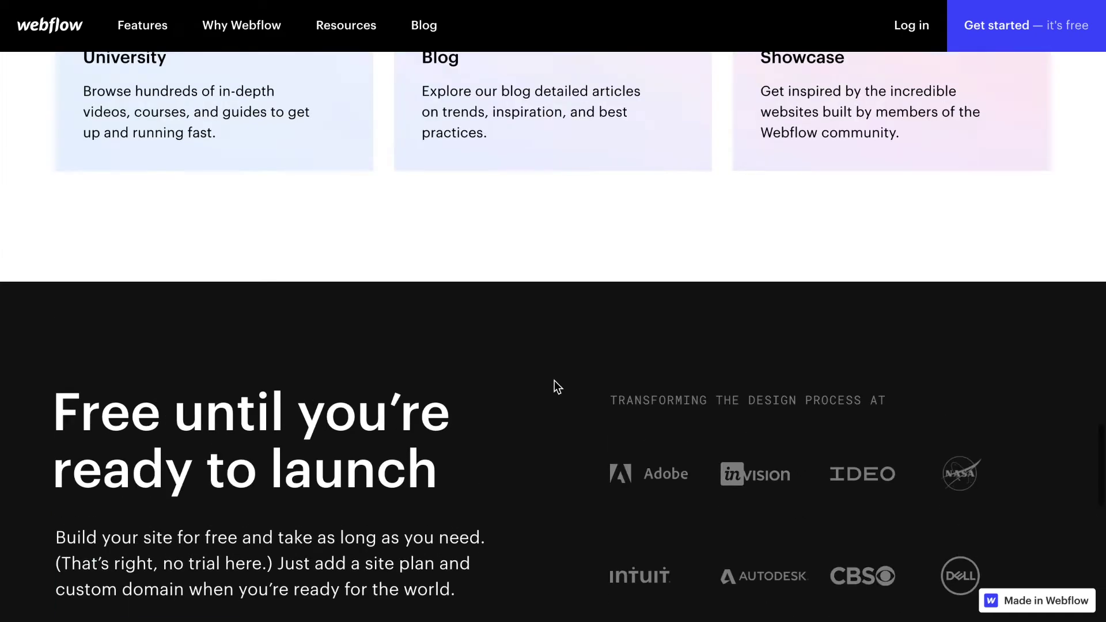
pyautogui.scroll(15, 555, 382)
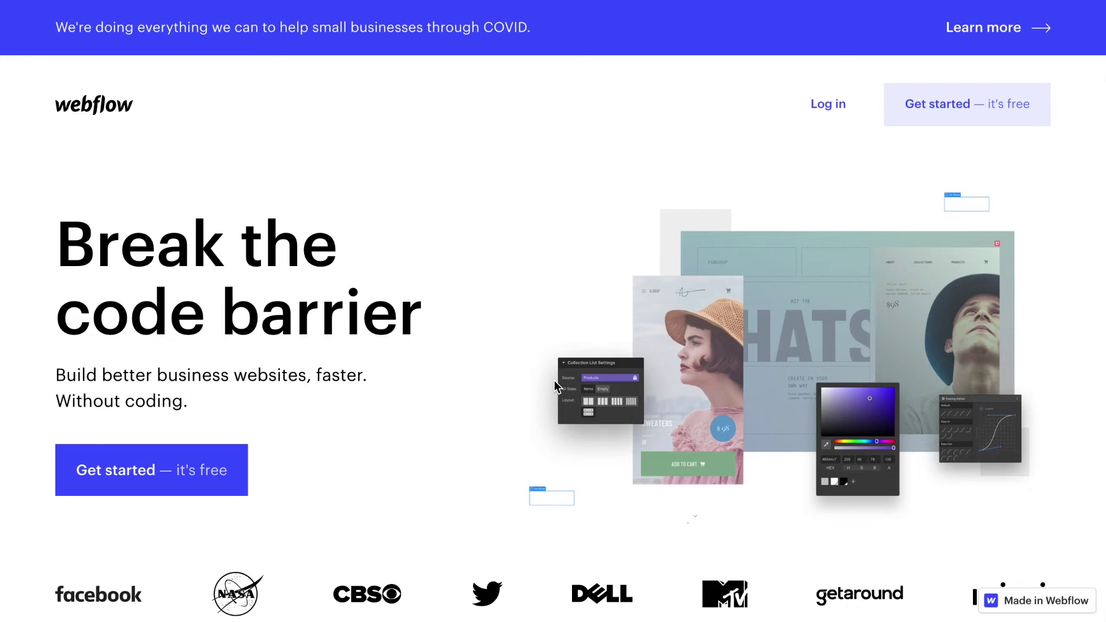
pyautogui.scroll(-1, 555, 381)
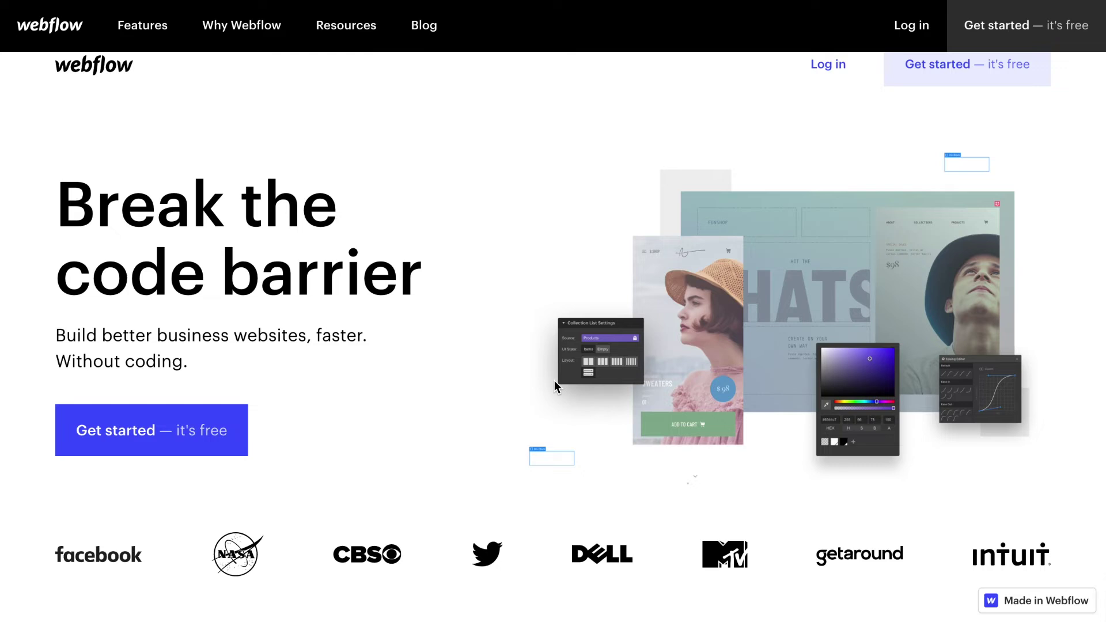
pyautogui.scroll(1, 555, 380)
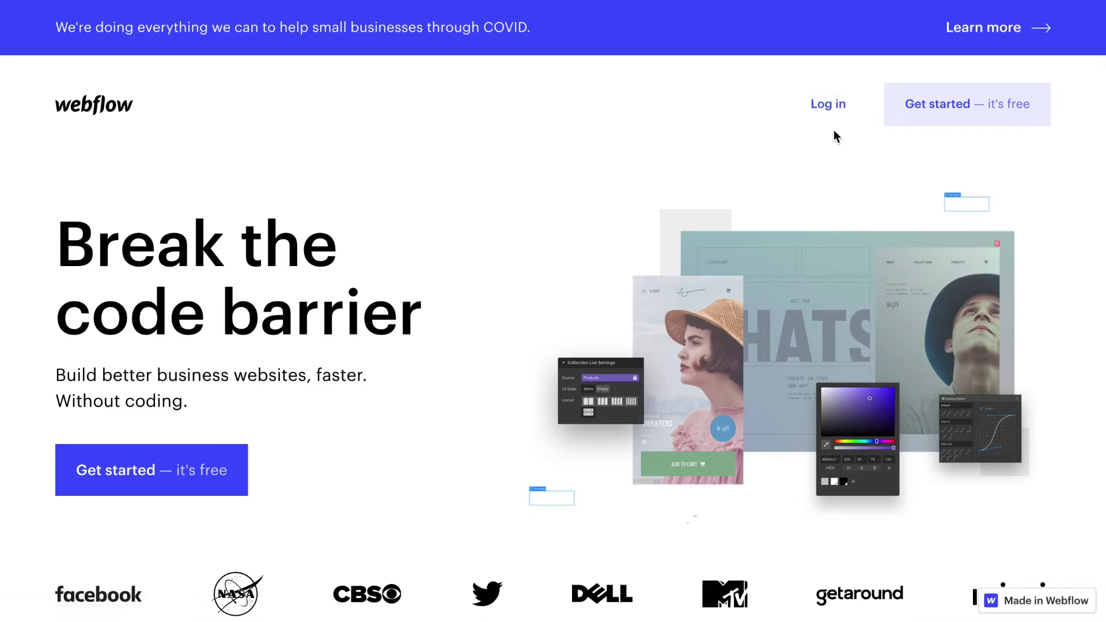
# Sign up with Continue with email, submitting an email address and a new account password
pyautogui.click(922, 114)
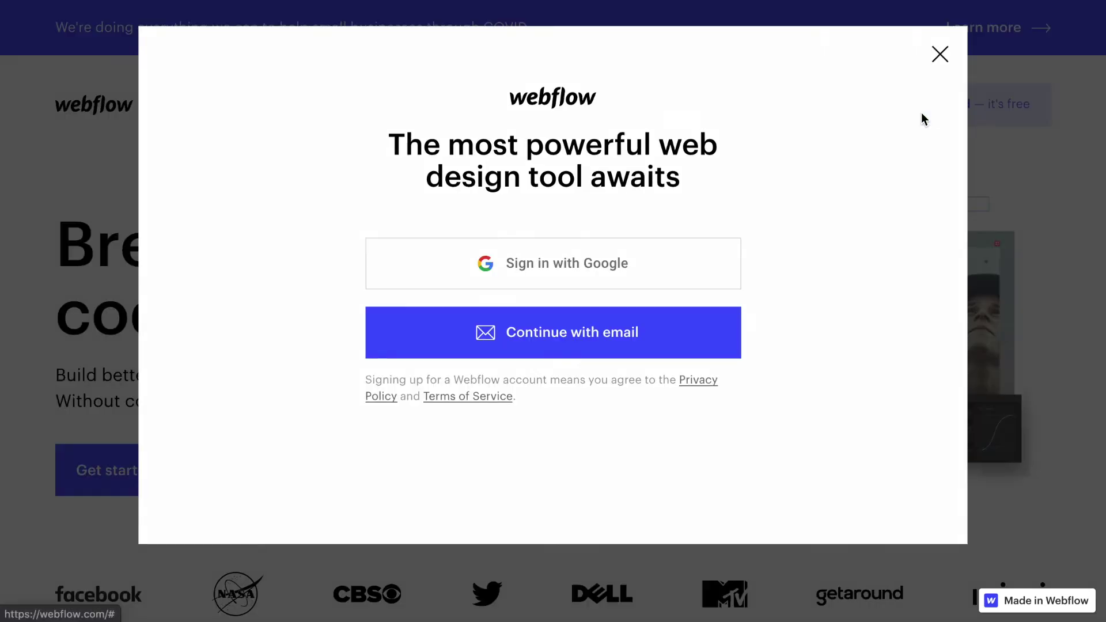
pyautogui.click(583, 333)
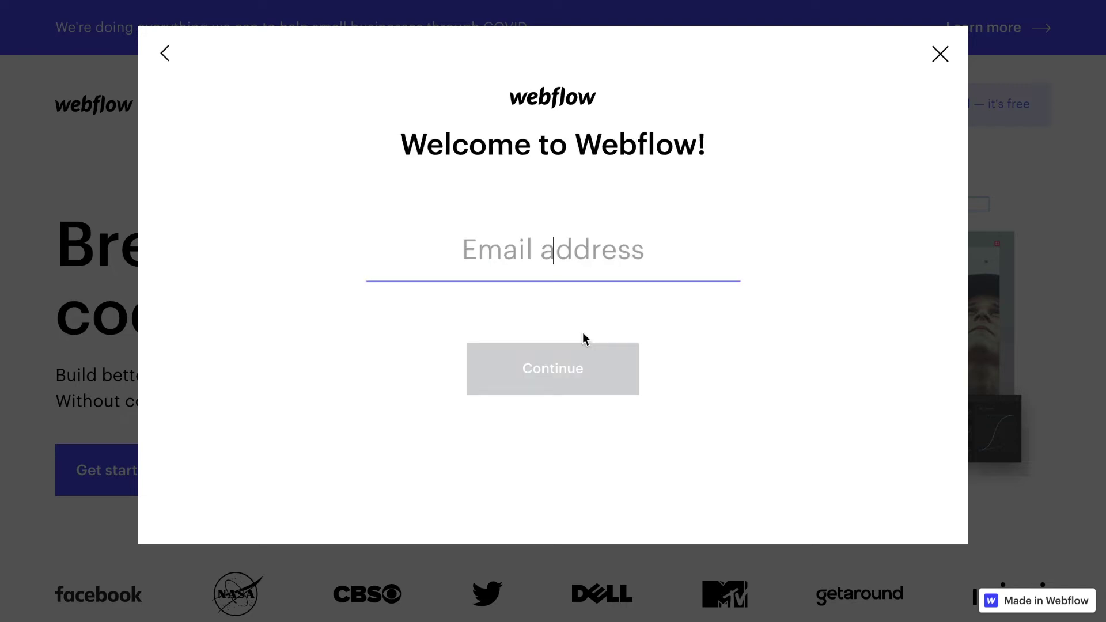
pyautogui.write('mail.com')
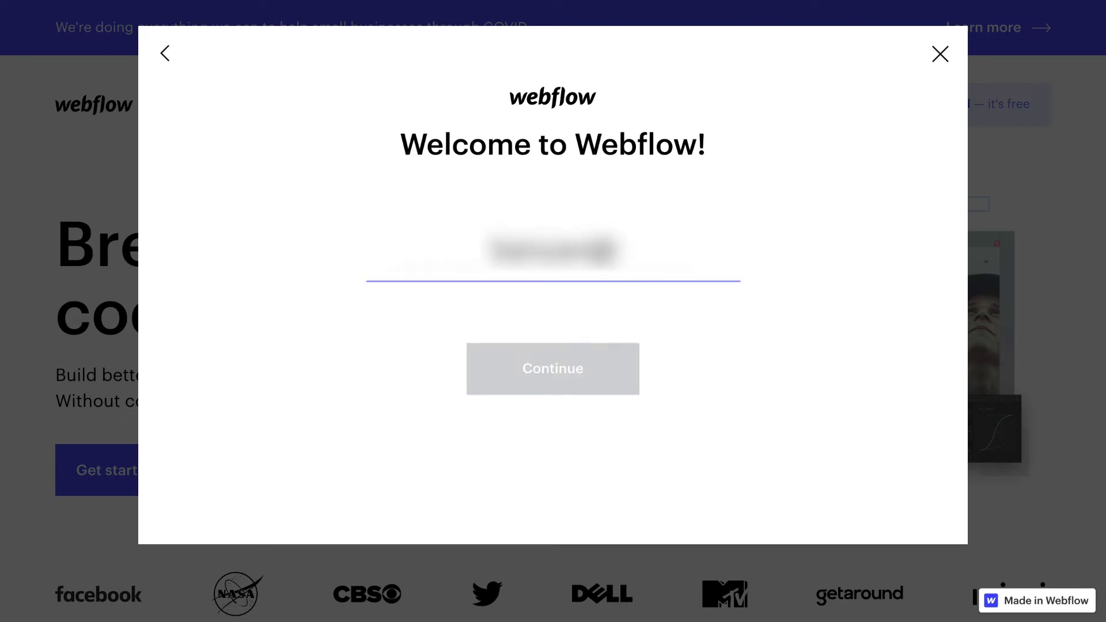
pyautogui.write('ermail.com')
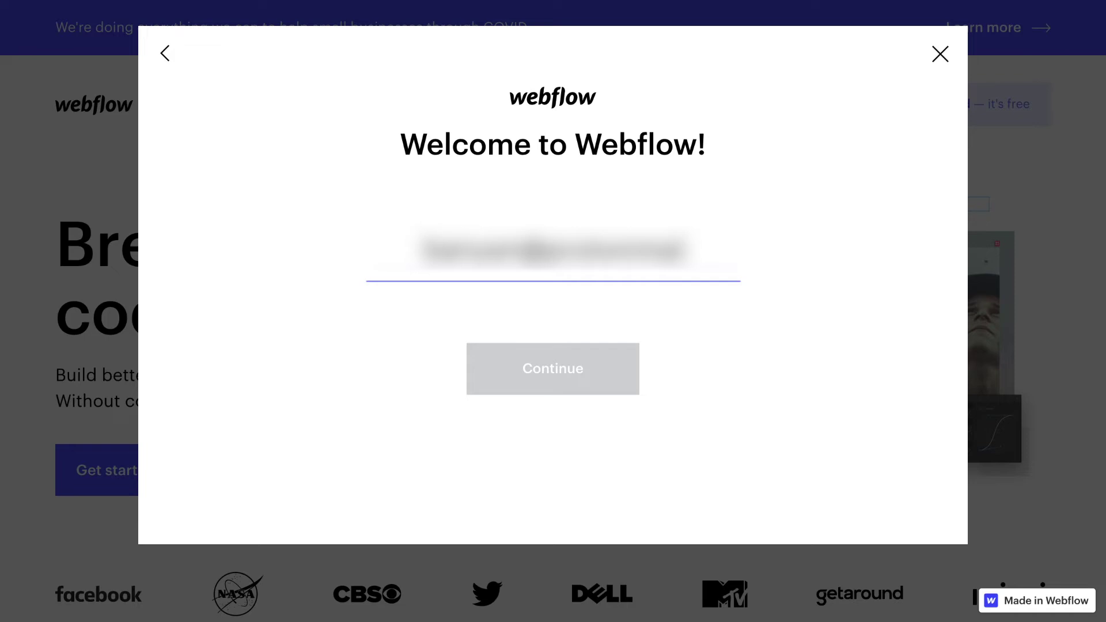
pyautogui.press('Return')
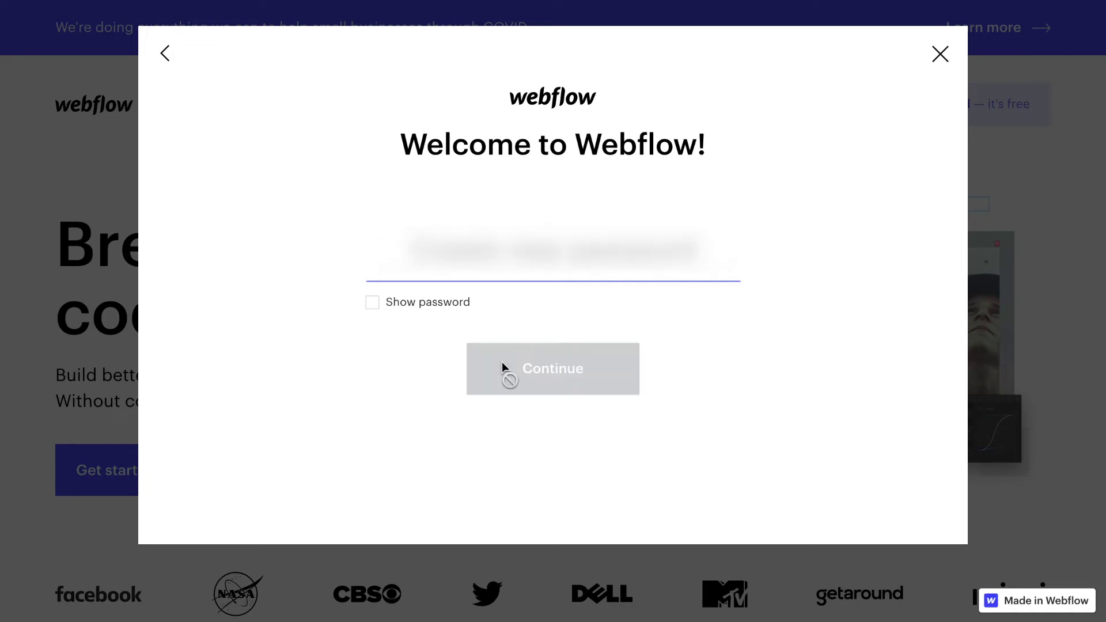
pyautogui.write('password12')
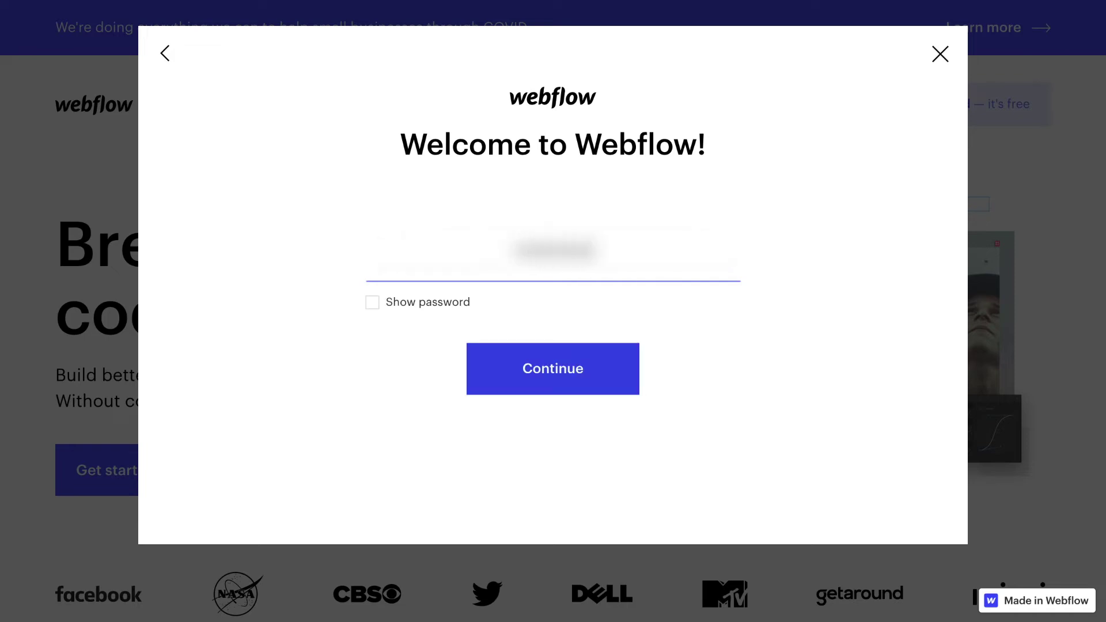
pyautogui.press('Return')
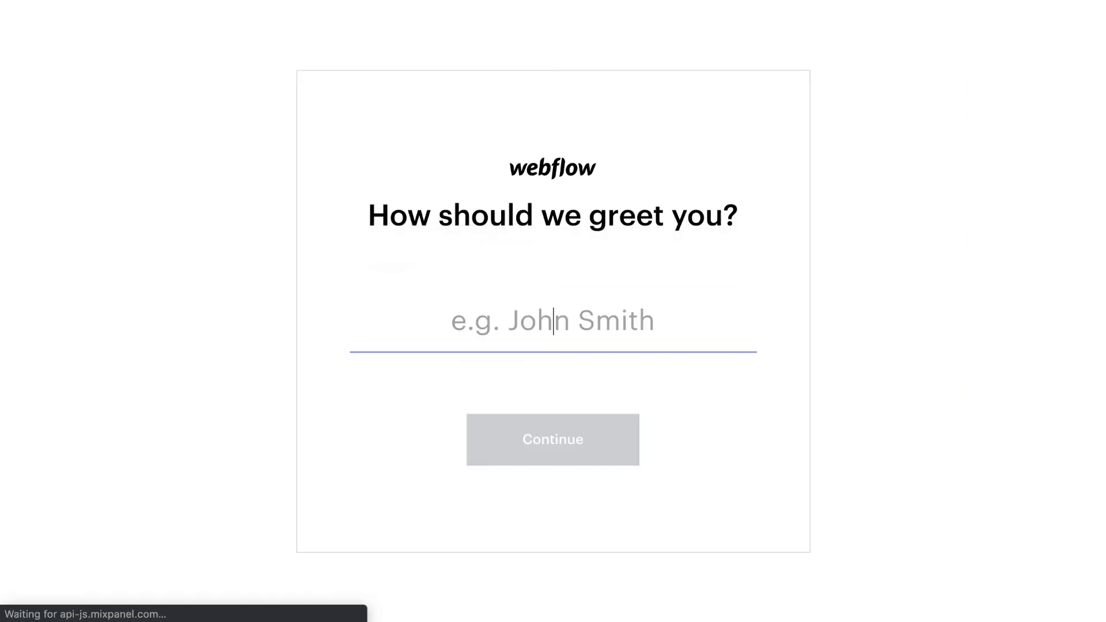
# Enter your first name as the greeting and start the onboarding questions
pyautogui.write('Thilo')
pyautogui.press('Return')
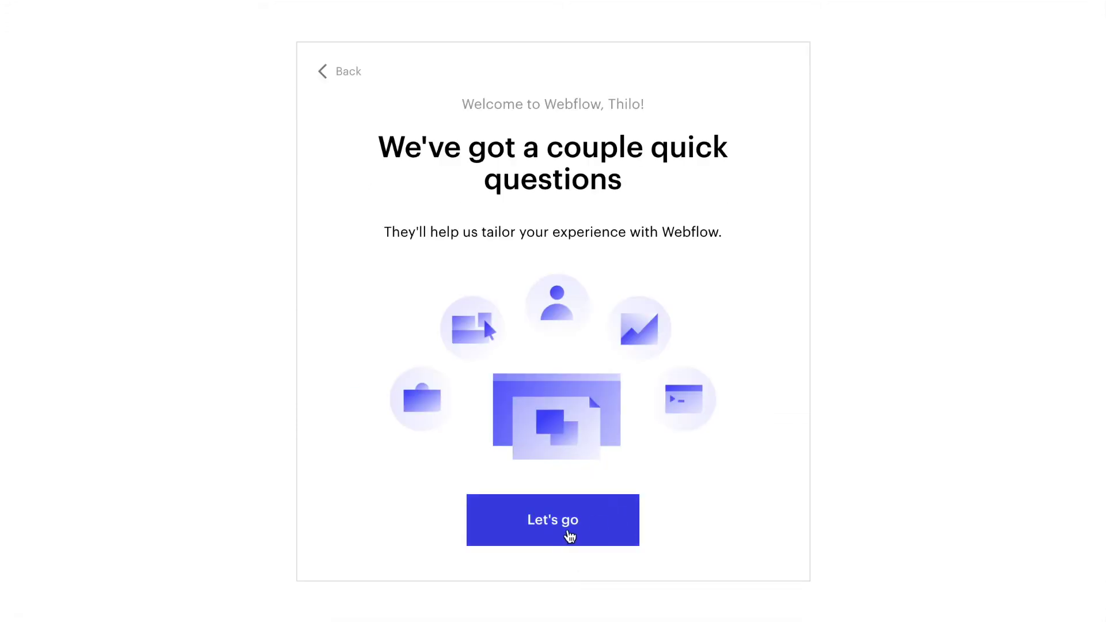
pyautogui.click(570, 533)
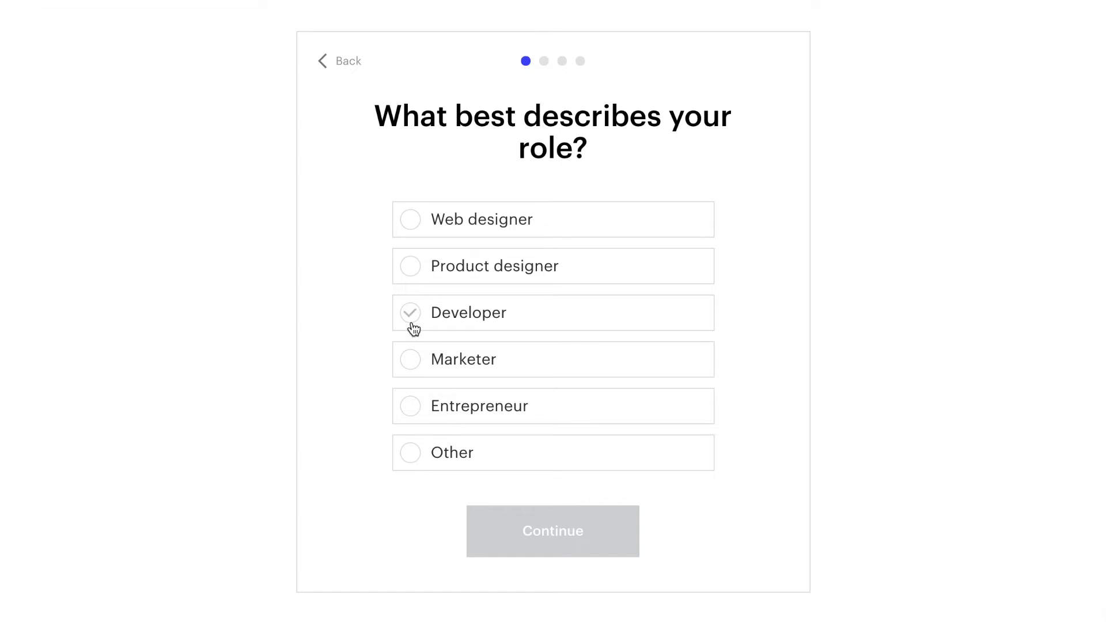
# Answer onboarding as an Entrepreneur building a Business site for My business, with an experience level
pyautogui.click(410, 410)
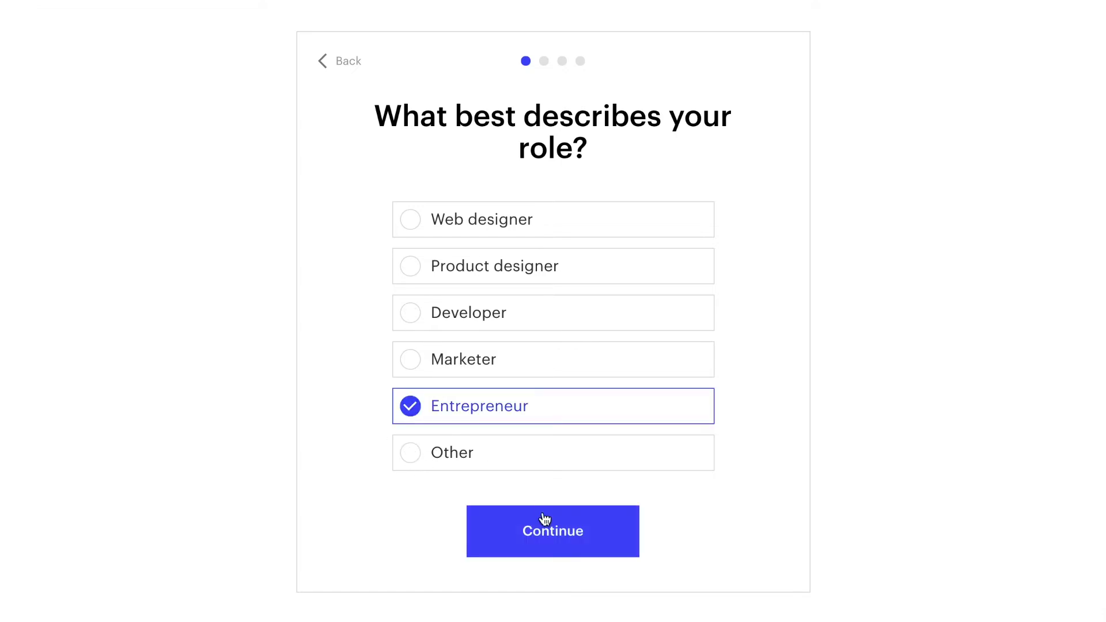
pyautogui.click(544, 521)
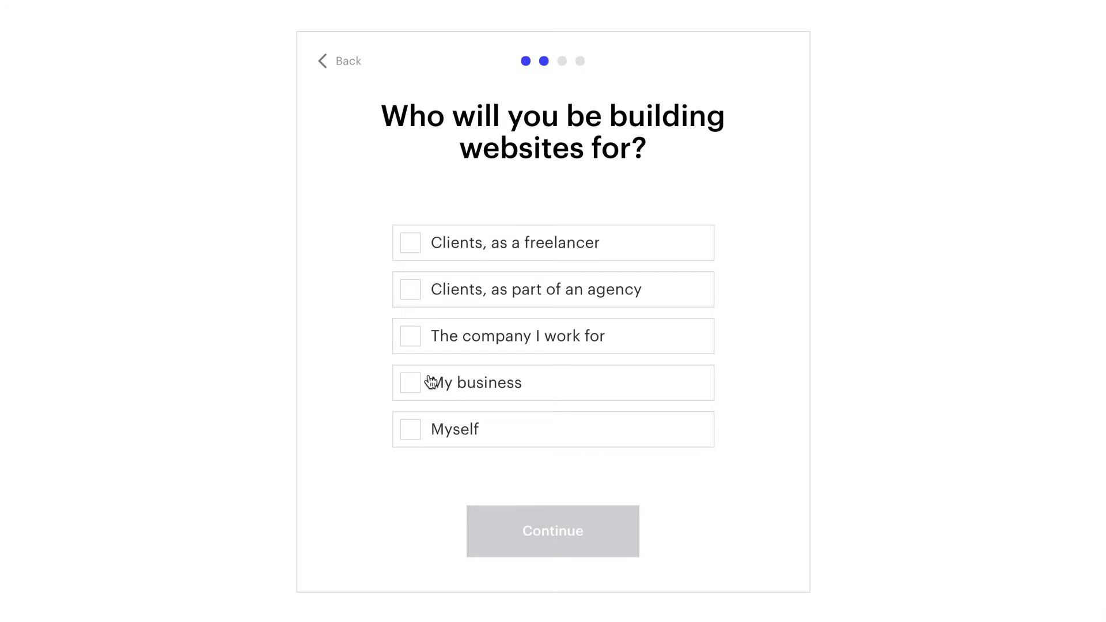
pyautogui.click(414, 385)
pyautogui.click(580, 562)
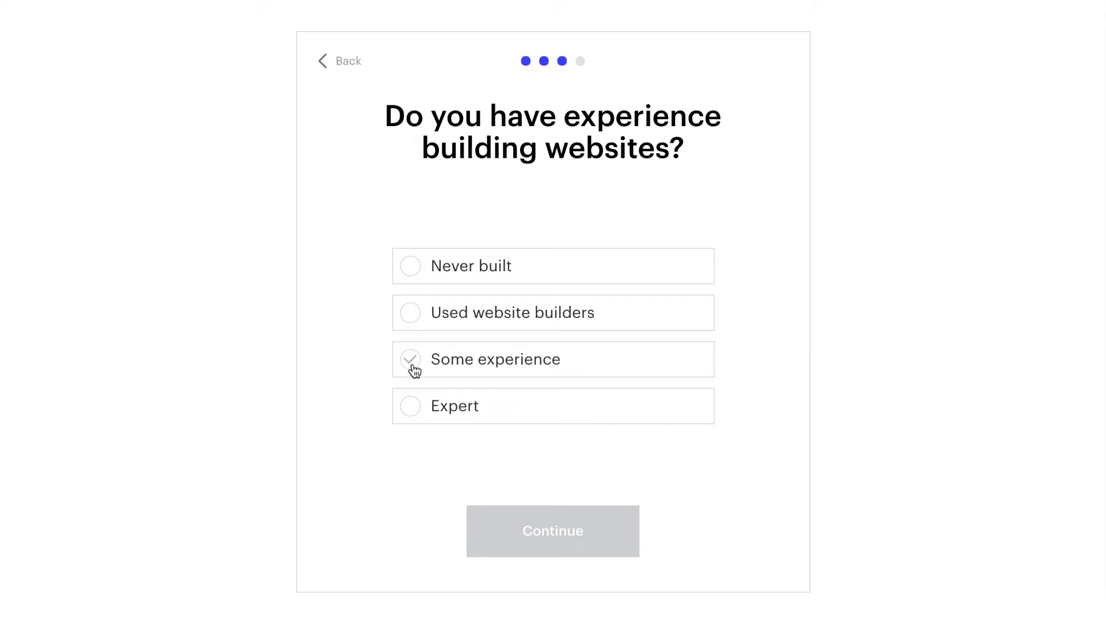
pyautogui.click(413, 275)
pyautogui.click(568, 524)
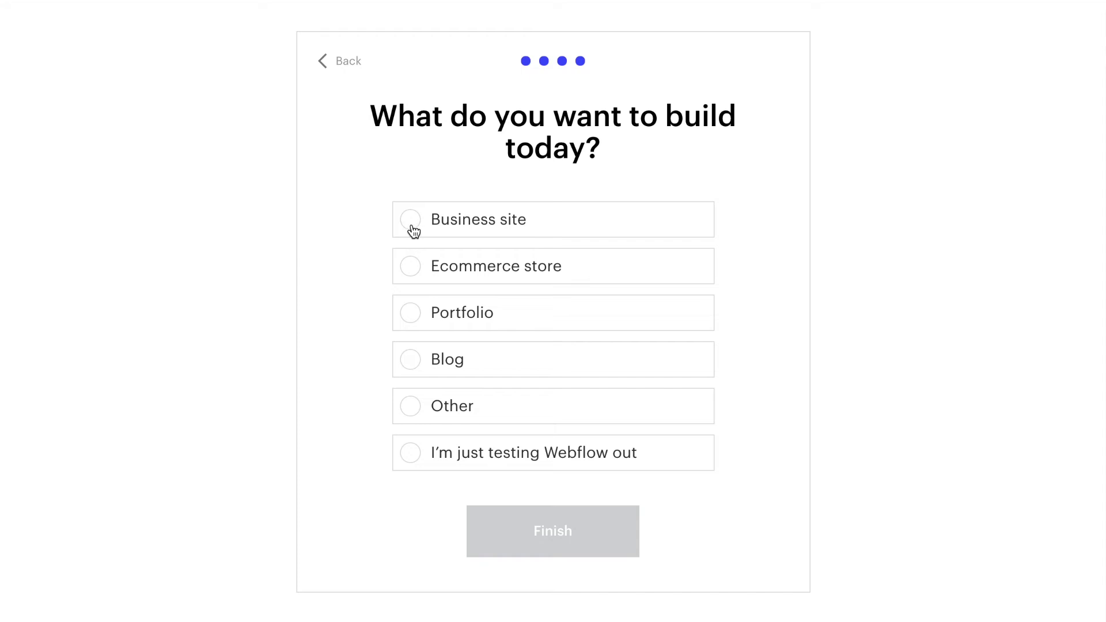
pyautogui.click(413, 230)
pyautogui.click(546, 537)
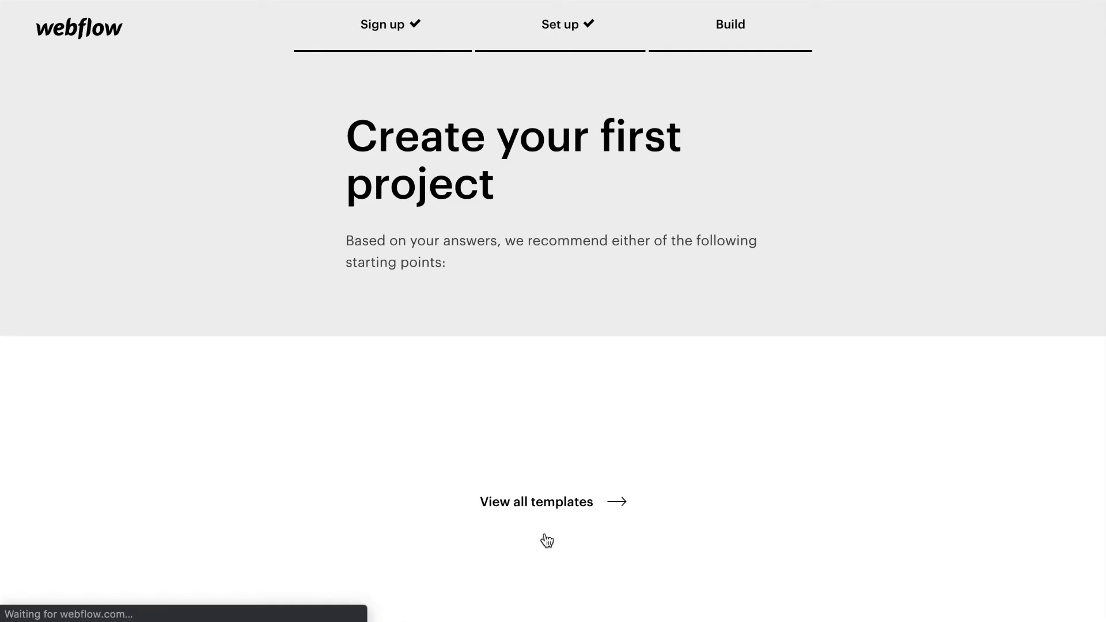
# Create a new project from the Blank Site starter card
pyautogui.scroll(-7, 547, 541)
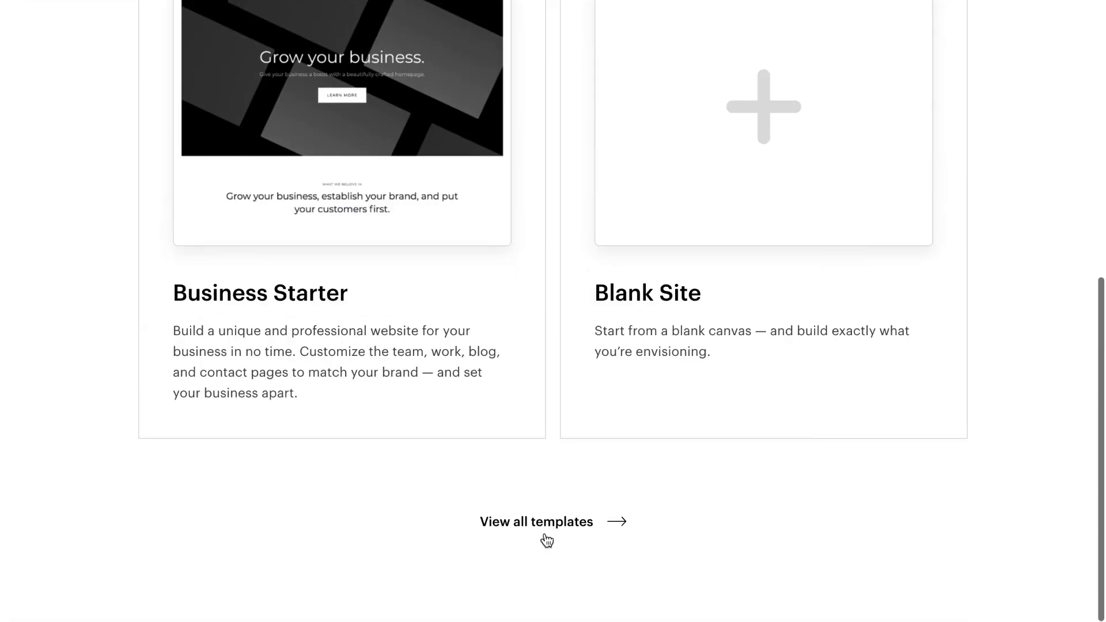
pyautogui.scroll(2, 768, 241)
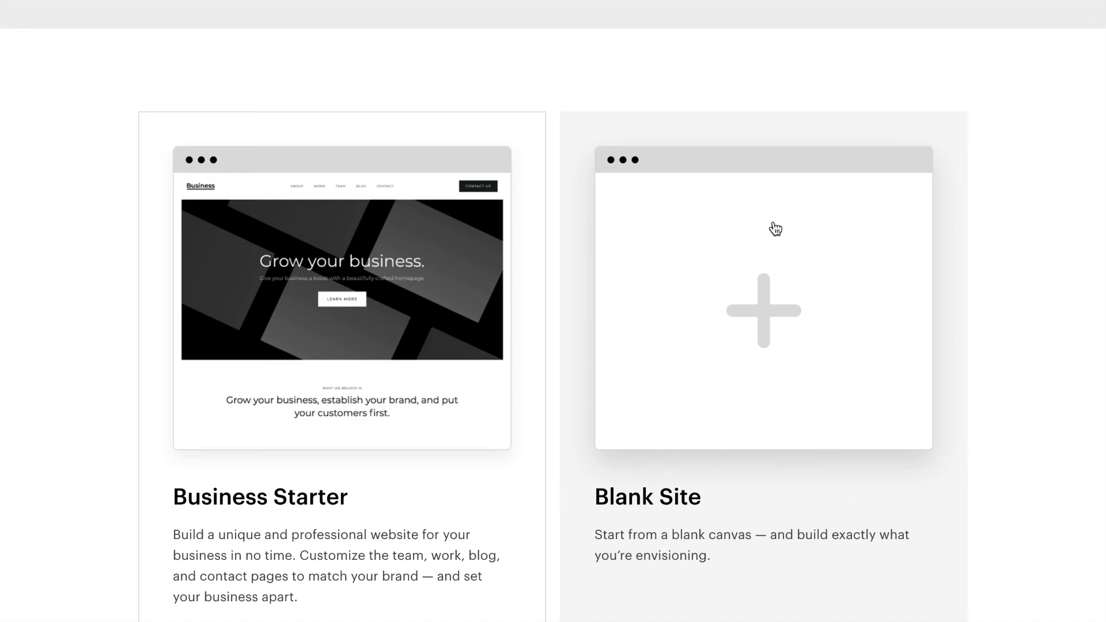
pyautogui.click(775, 228)
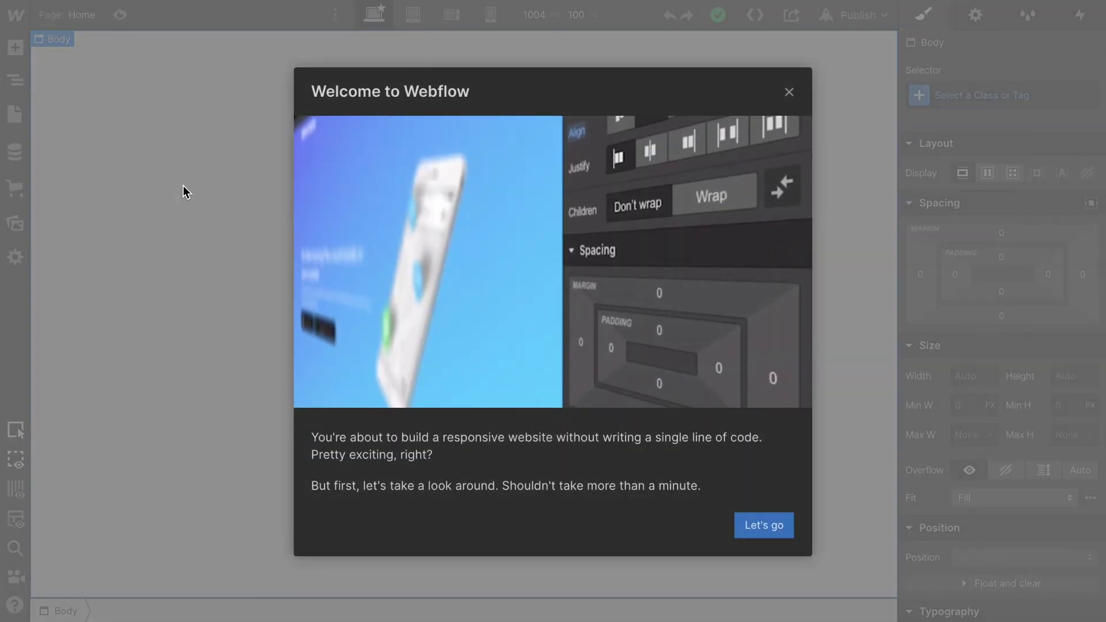
# Close the Welcome to Webflow dialog and dismiss the walkthrough tip
pyautogui.click(790, 93)
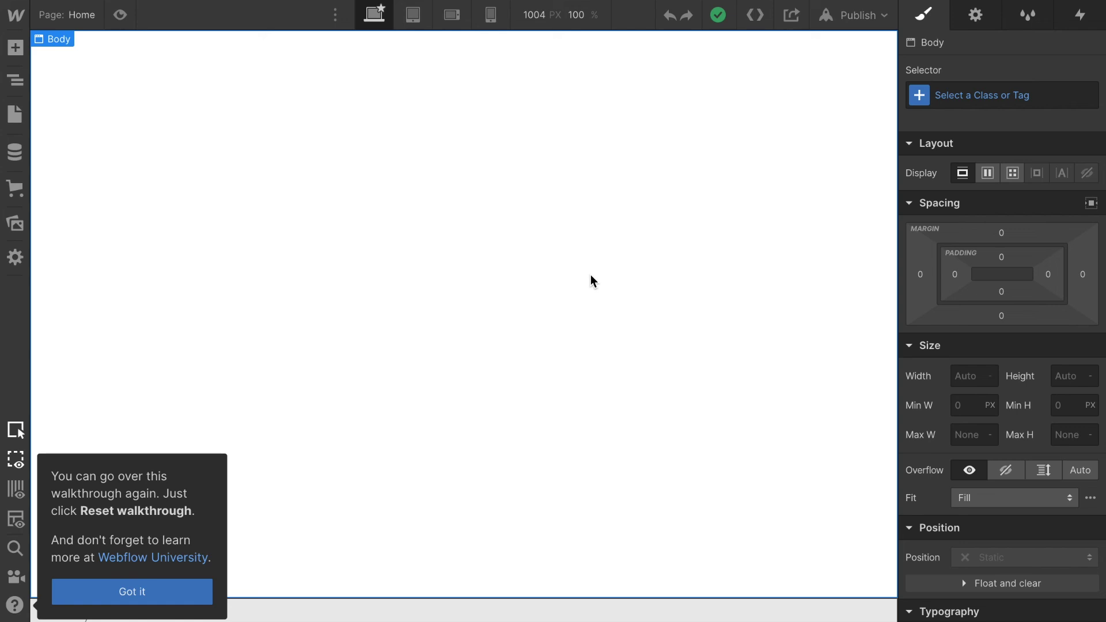
pyautogui.press('Escape')
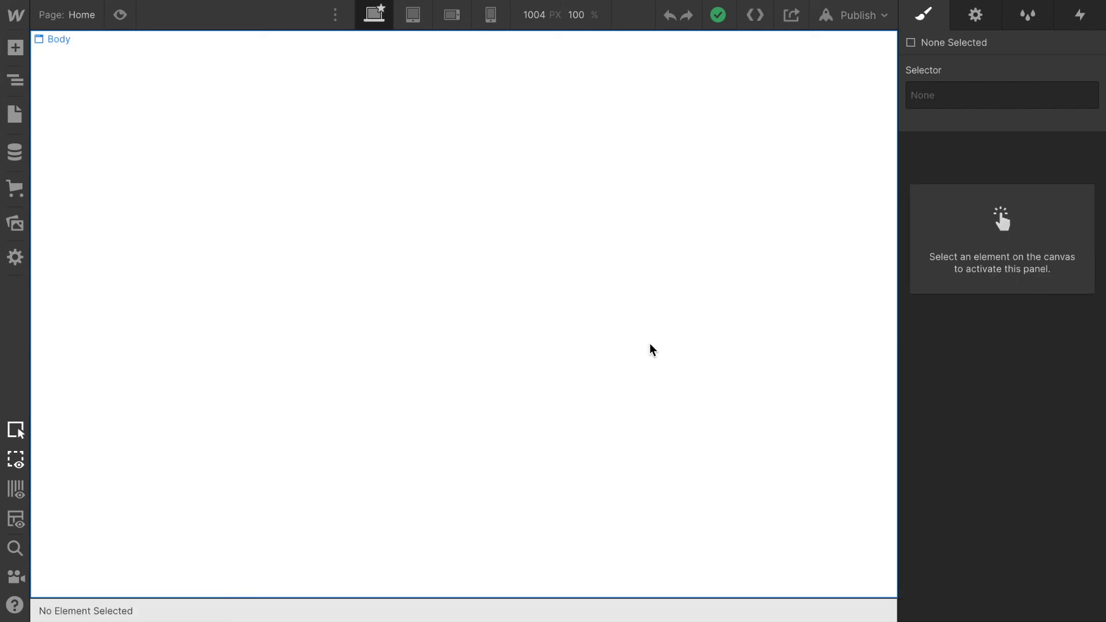